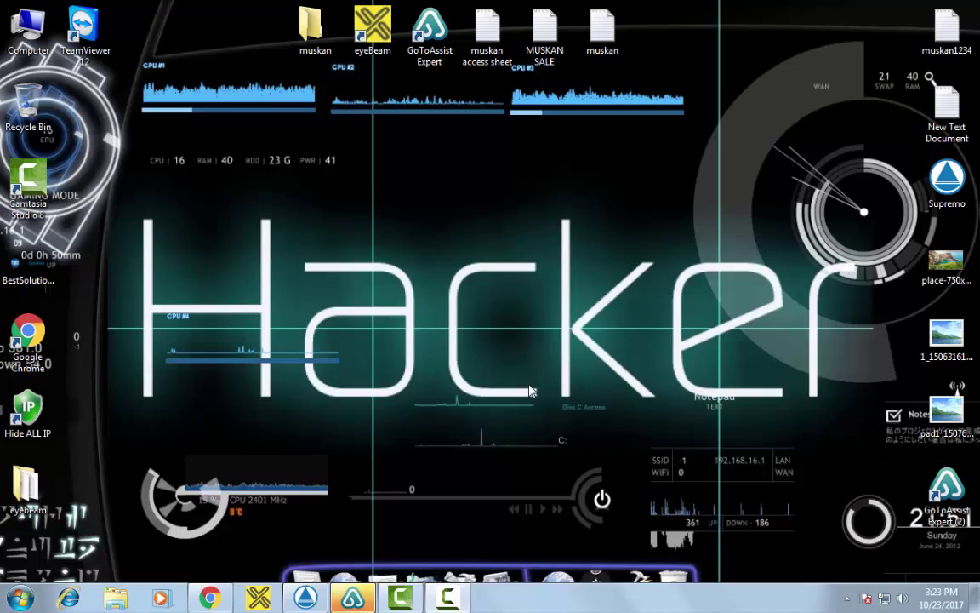
right_click(346, 258)
click(410, 331)
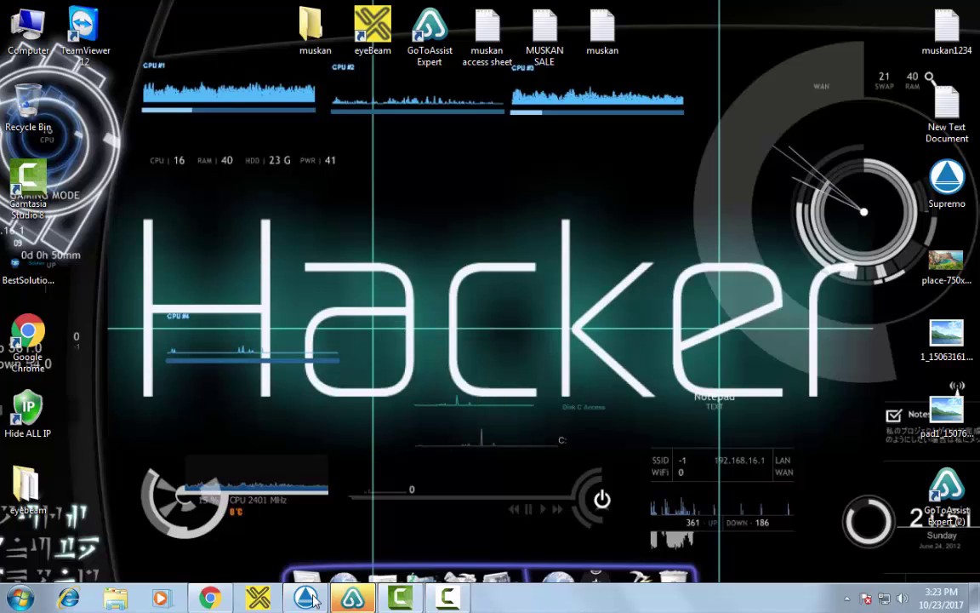
- Switch to Google Chrome and open the extensions page at chrome://extensions in a new tab
click(214, 599)
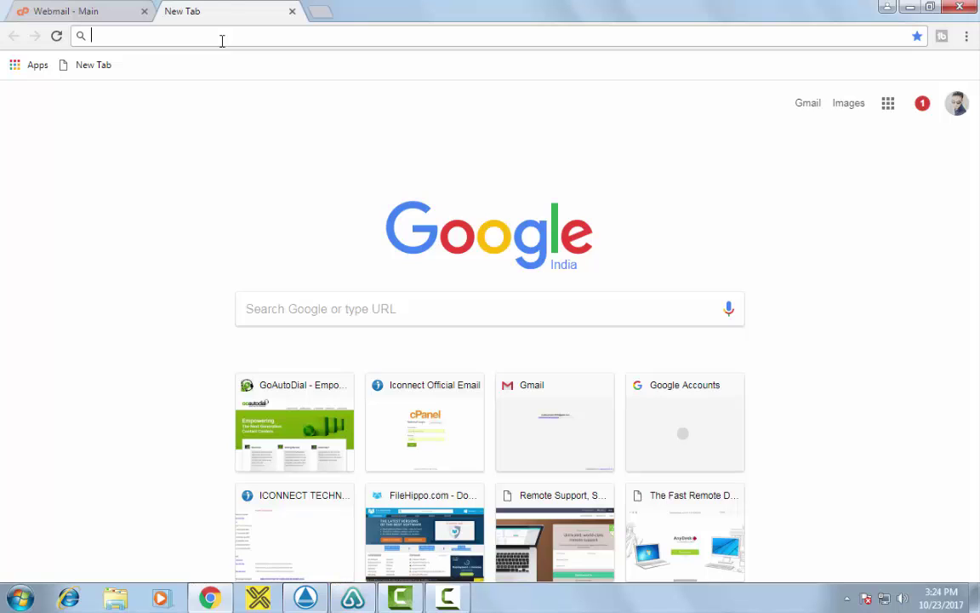
text(chrome.google.com)
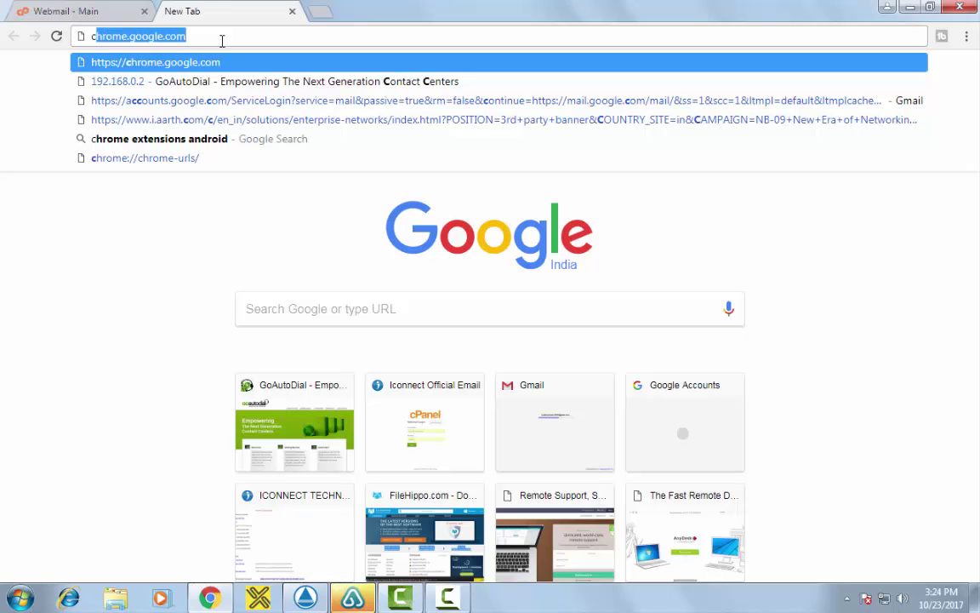
key(End)
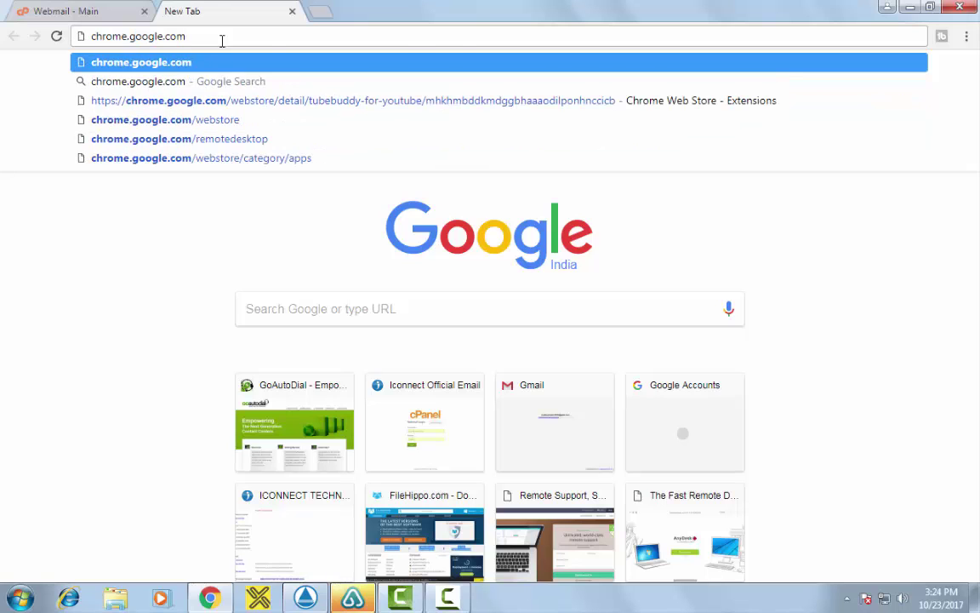
key(BackSpace)
key(BackSpace)
key(BackSpace)
key(BackSpace)
key(BackSpace)
key(BackSpace)
key(BackSpace)
key(BackSpace)
key(BackSpace)
key(BackSpace)
key(BackSpace)
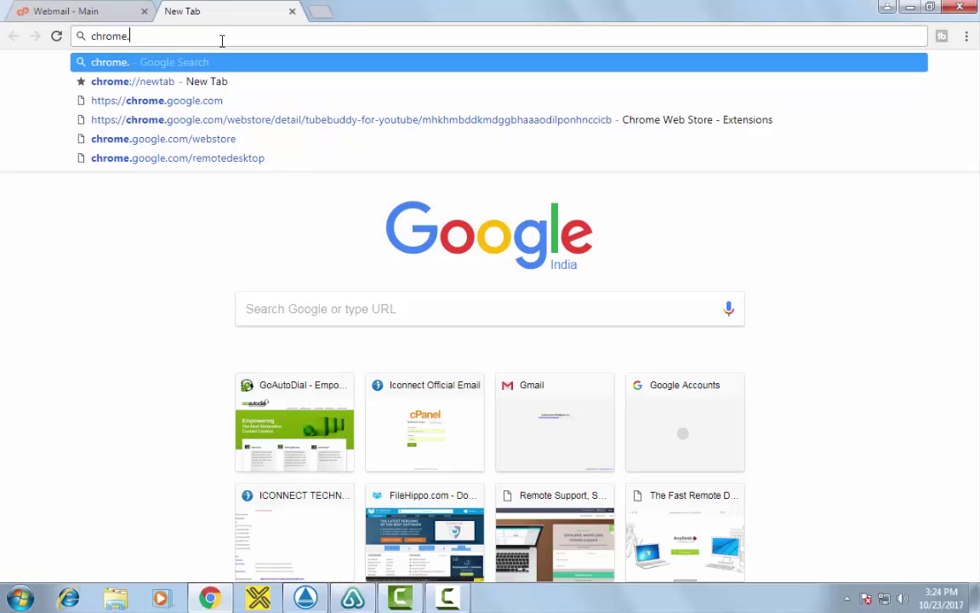
text(:)
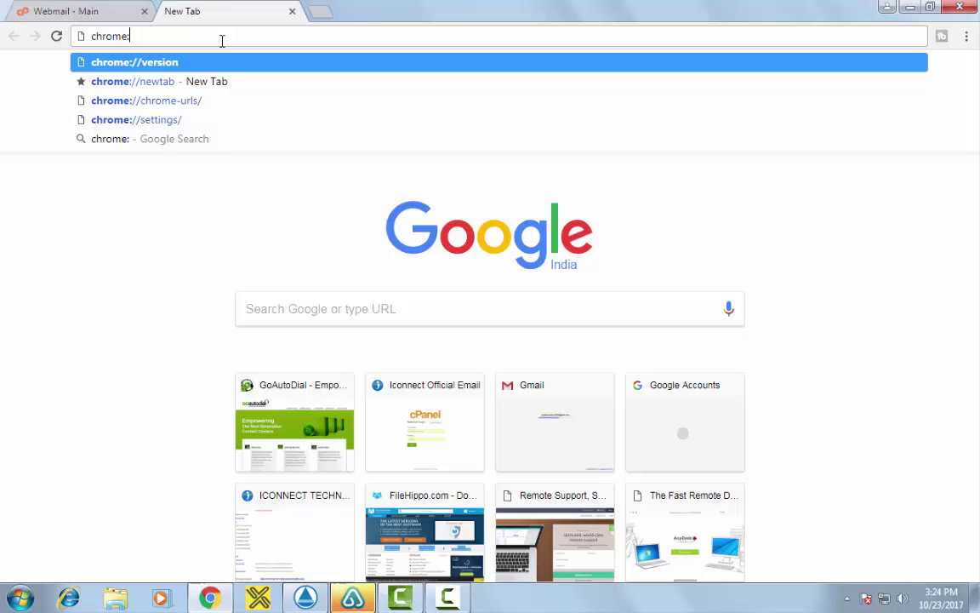
text(\)
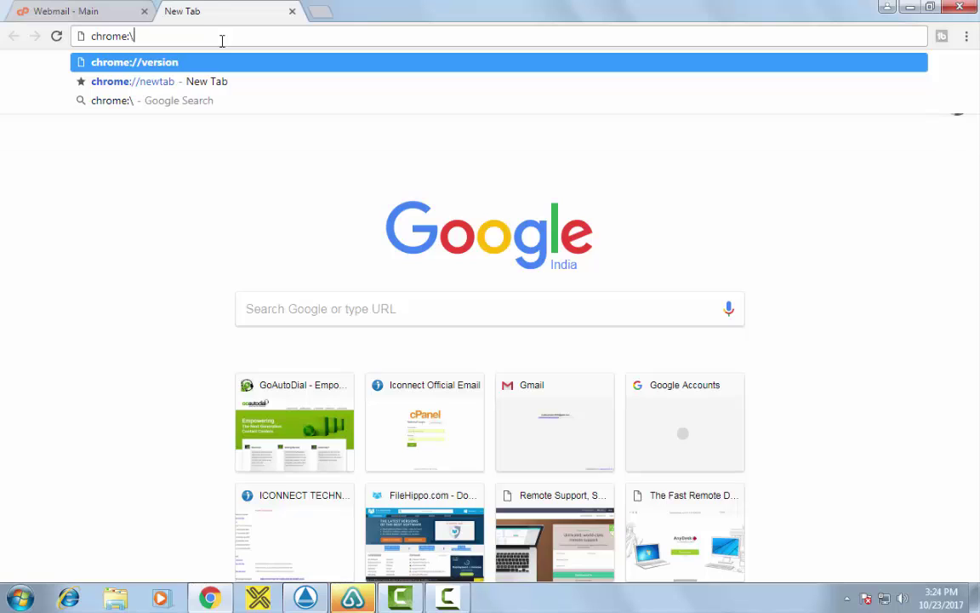
text(e)
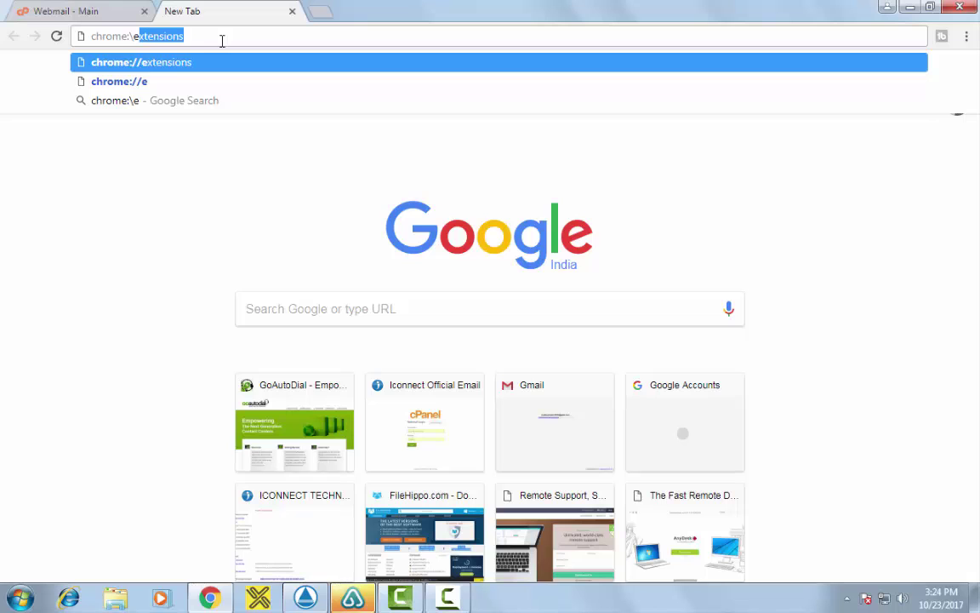
key(Return)
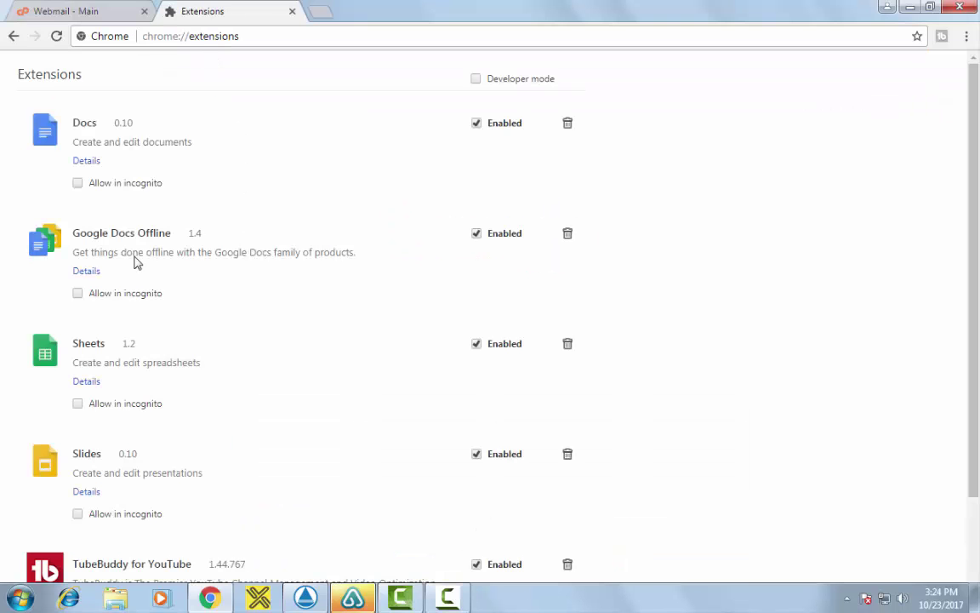
- Open the Chrome Web Store from the extensions page and search it for "adblock pro"
scroll(267, 422, down, 3)
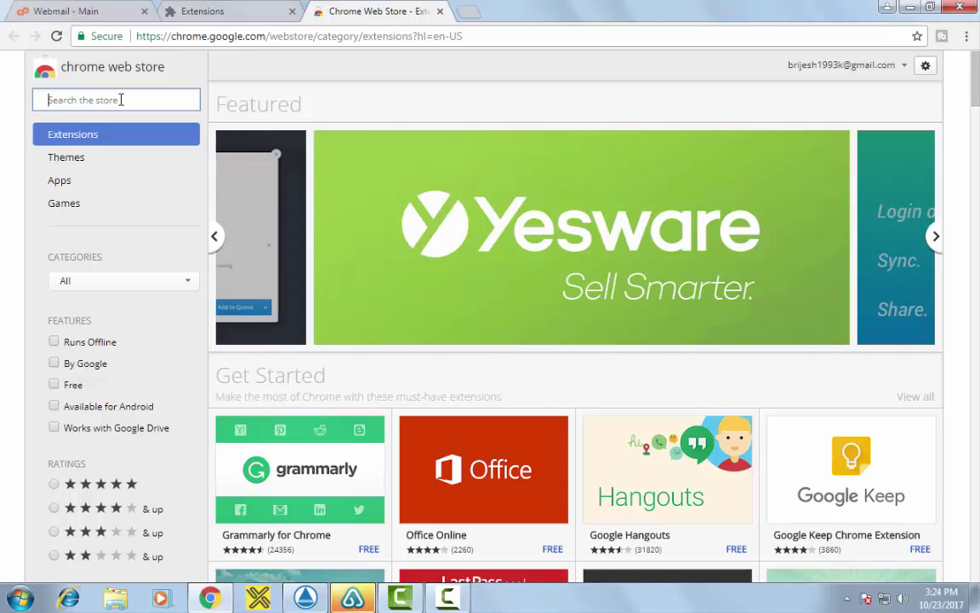
text(ad)
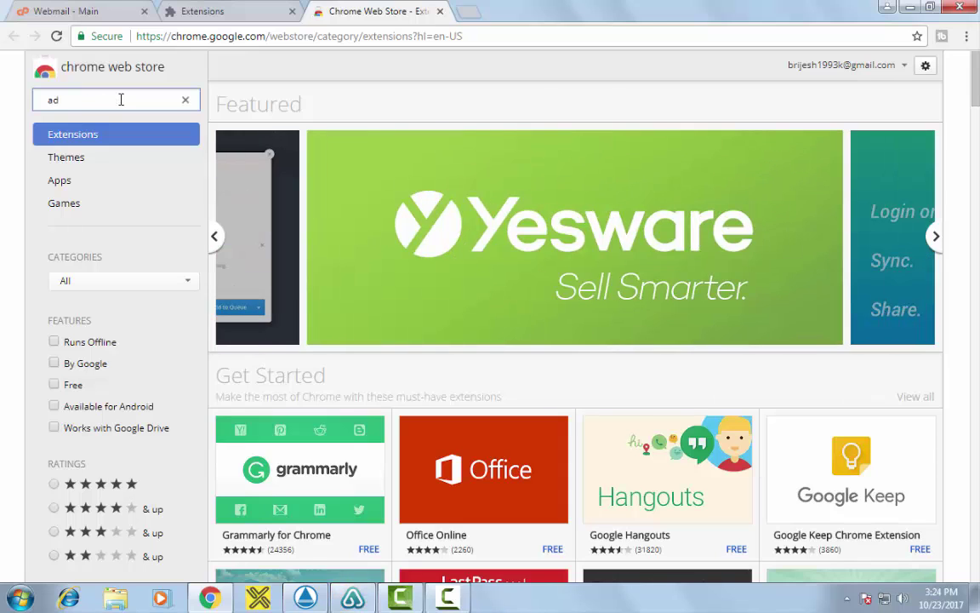
text(block)
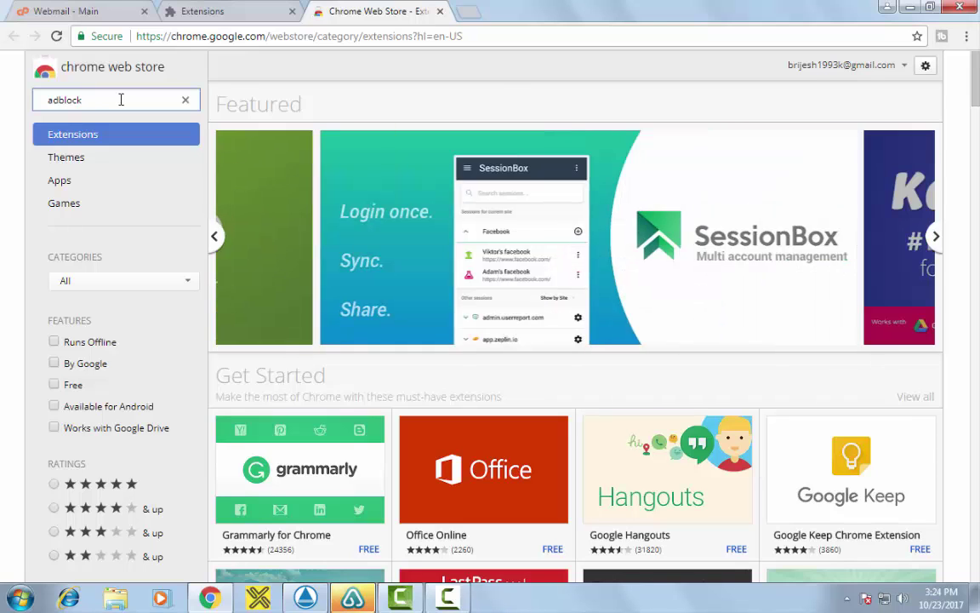
text( pr)
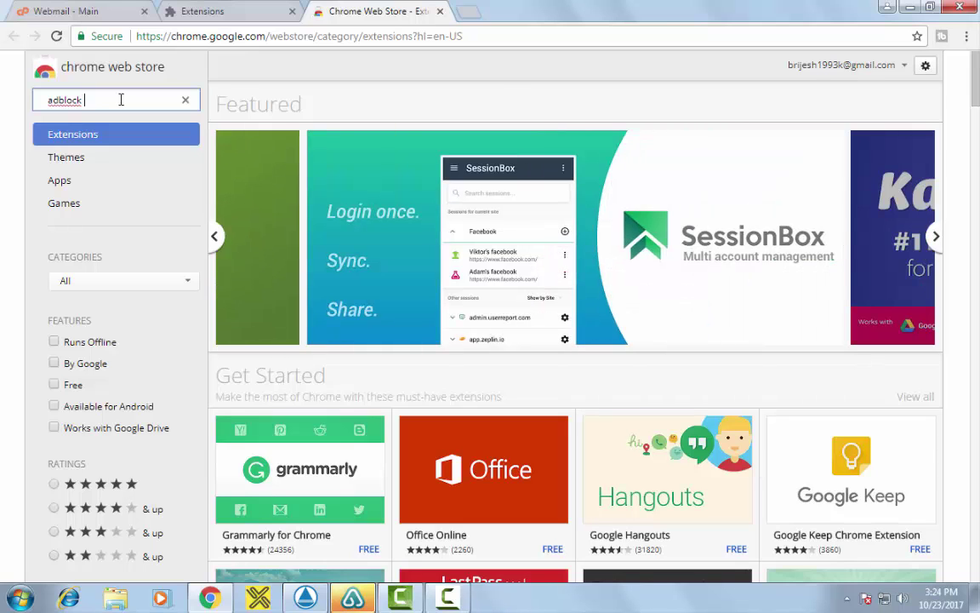
text(o)
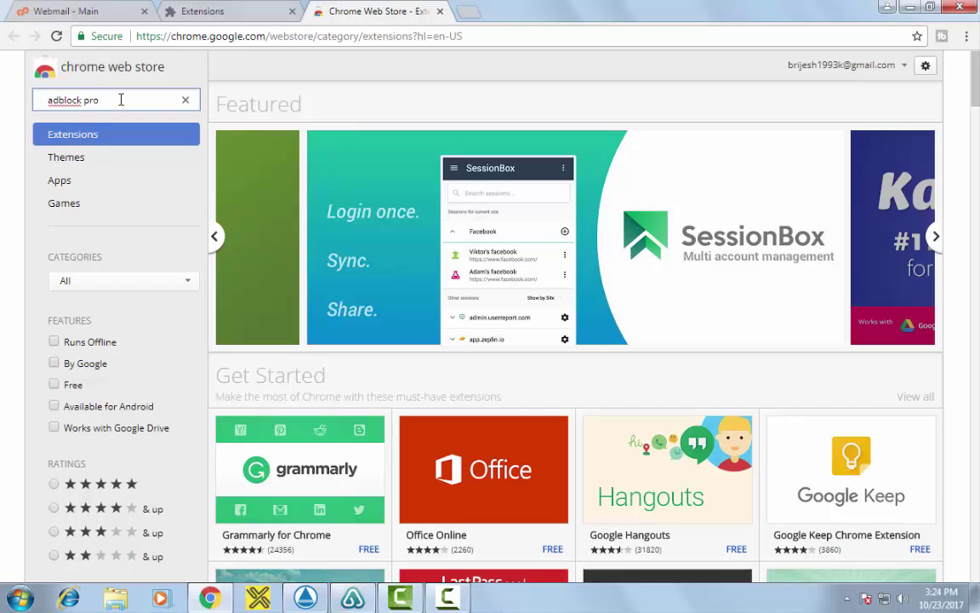
key(Return)
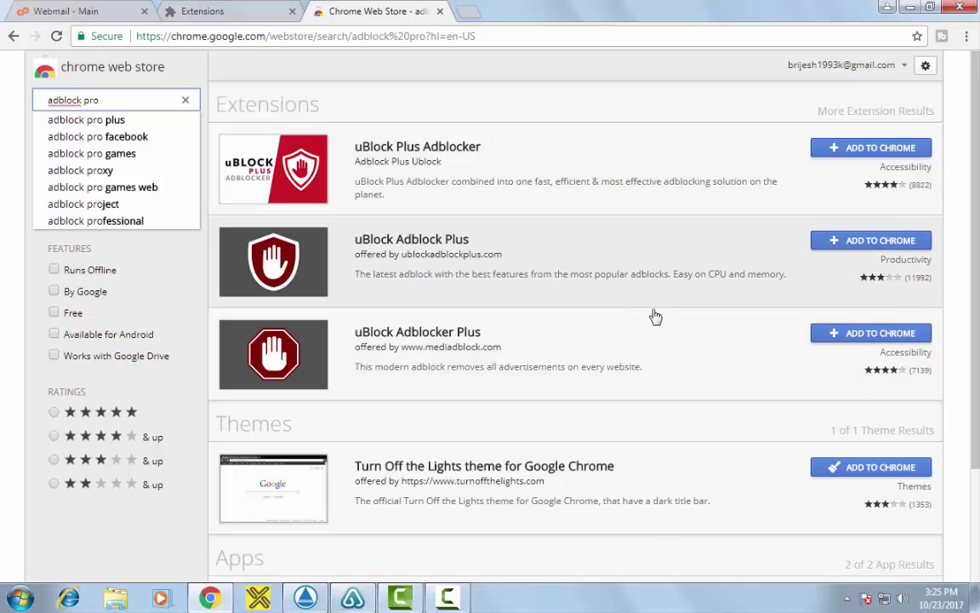
- Add the uBlock Adblock Plus extension to Chrome from the search results and approve its requested permissions
scroll(663, 257, down, 1)
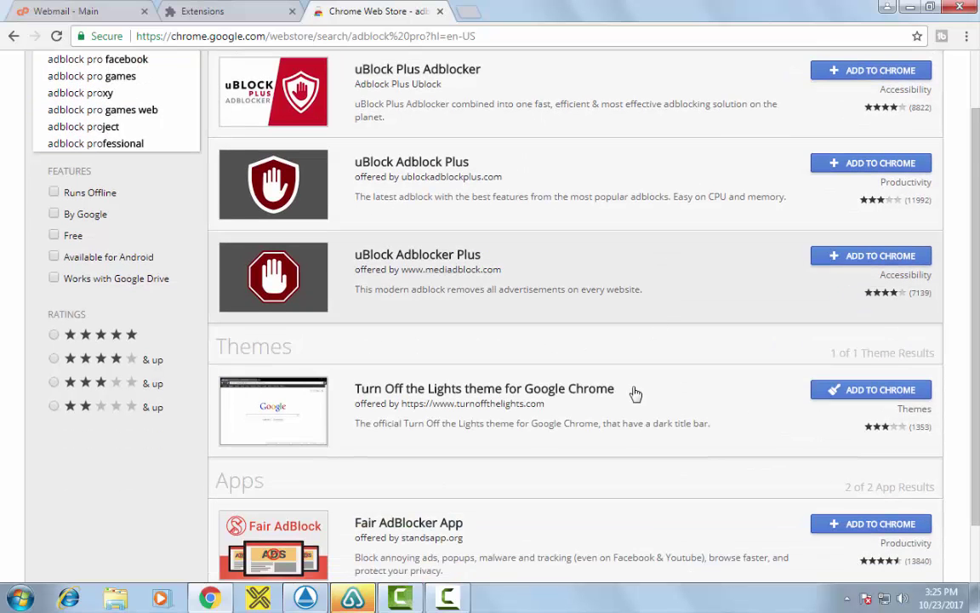
scroll(630, 400, down, 1)
scroll(736, 424, up, 2)
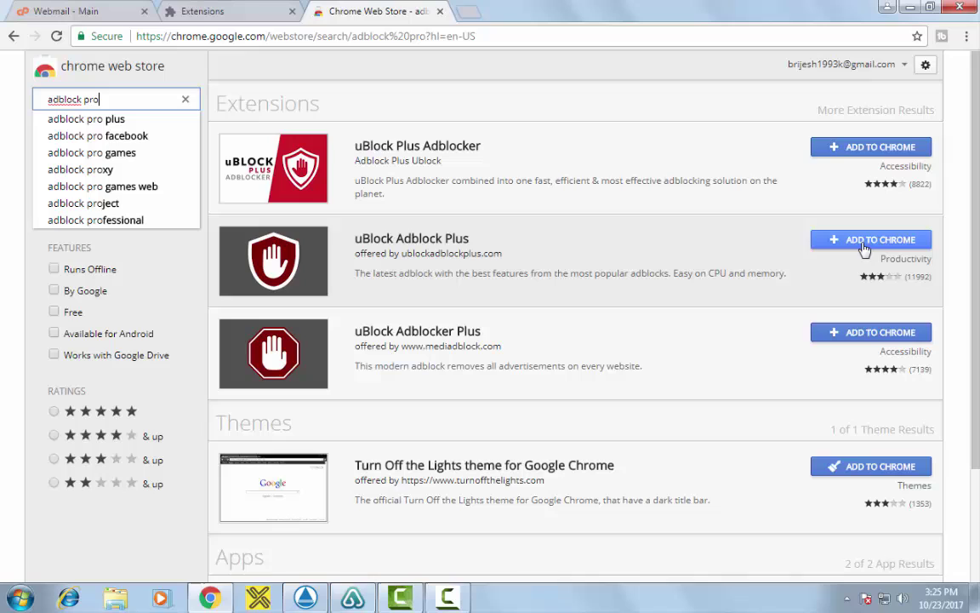
click(865, 246)
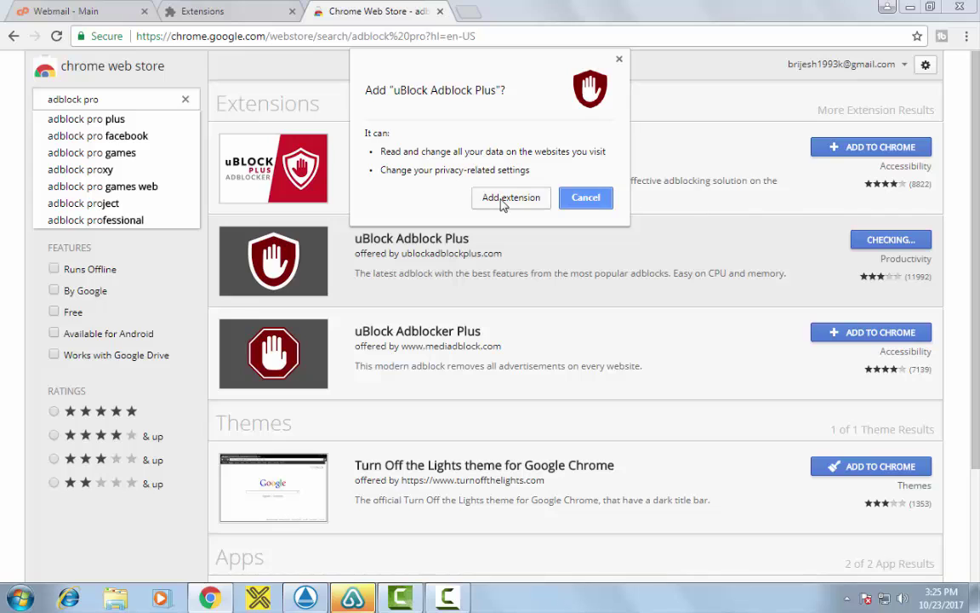
click(509, 198)
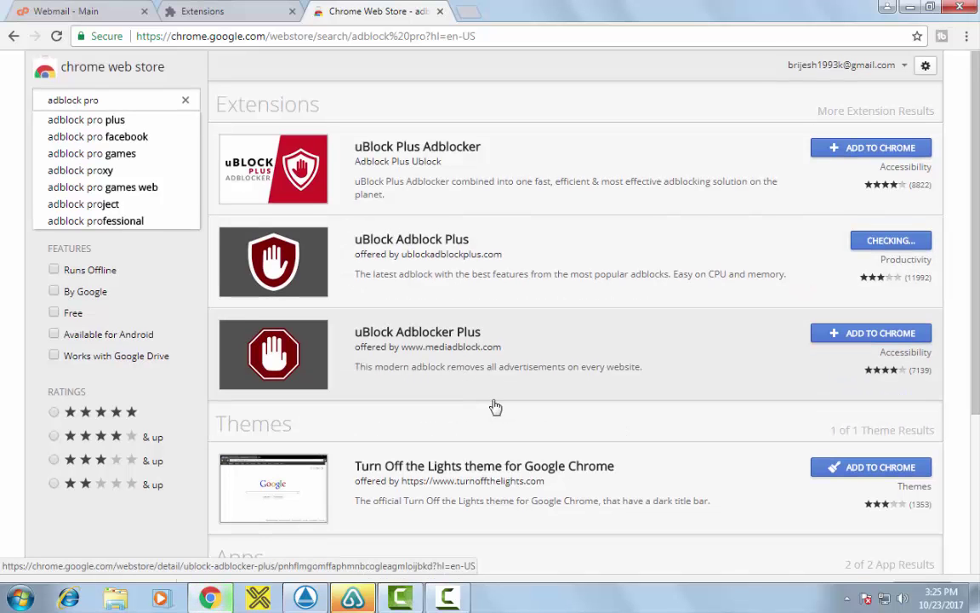
scroll(508, 349, down, 2)
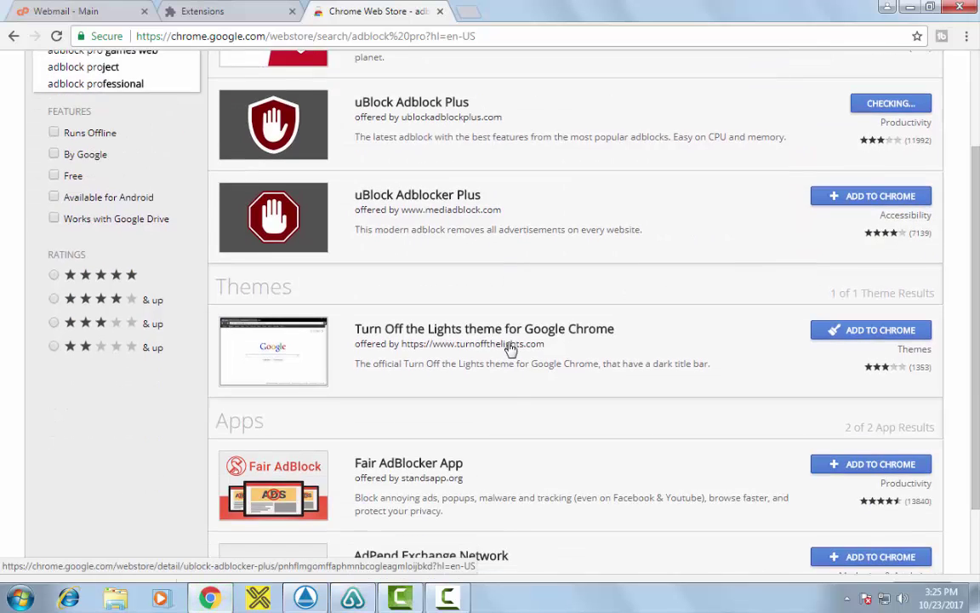
scroll(509, 349, up, 2)
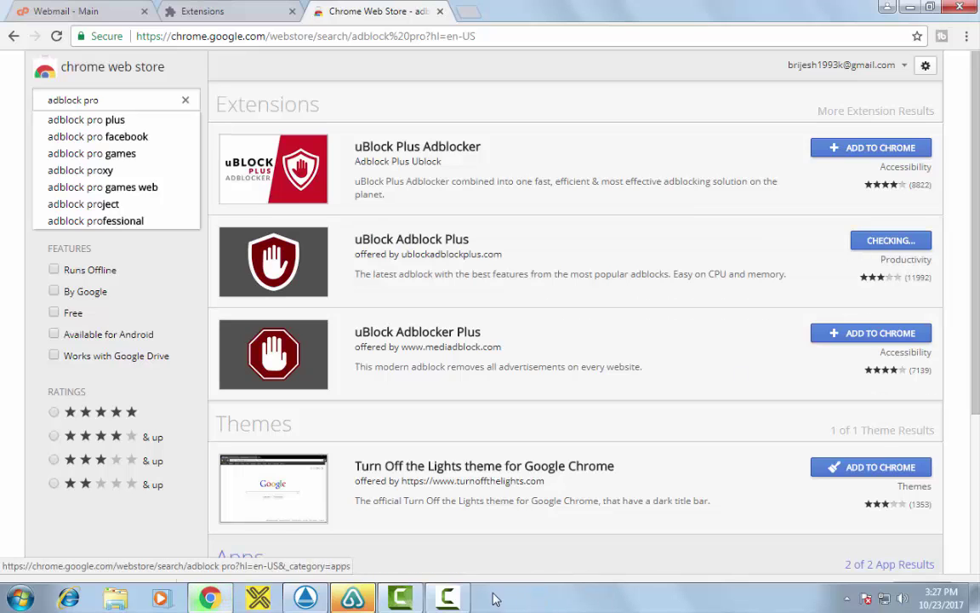
mouse_move(447, 598)
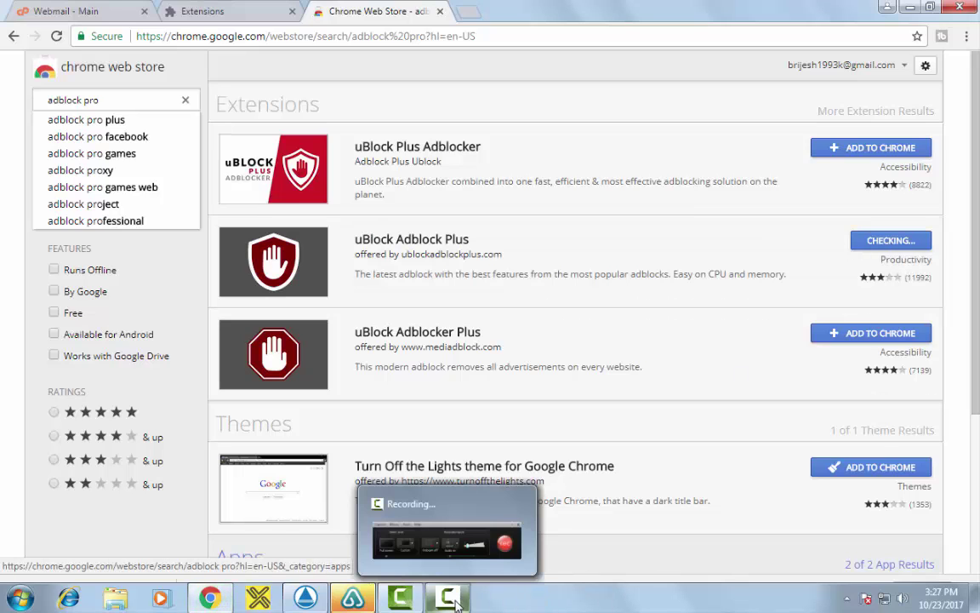
click(508, 553)
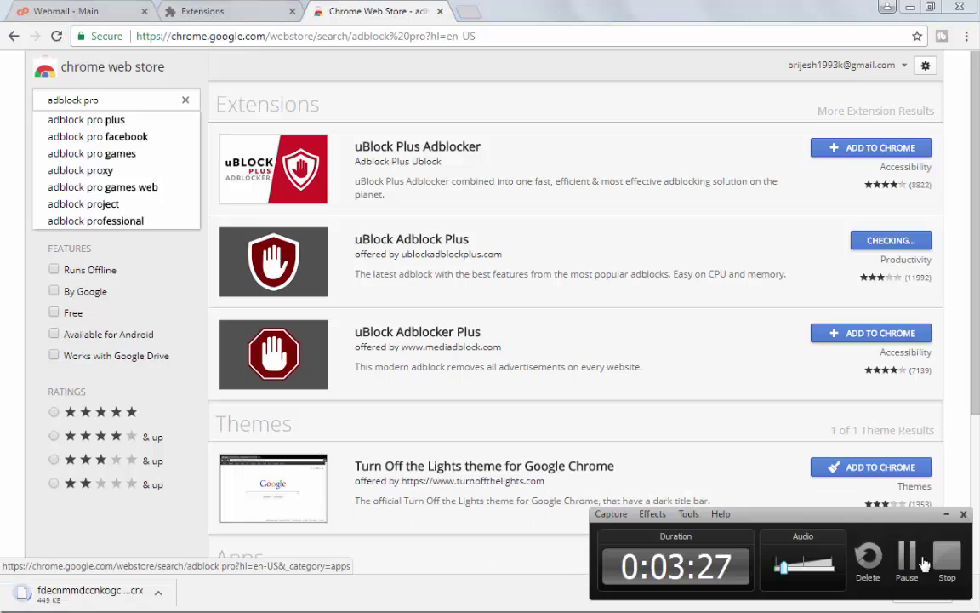
click(904, 560)
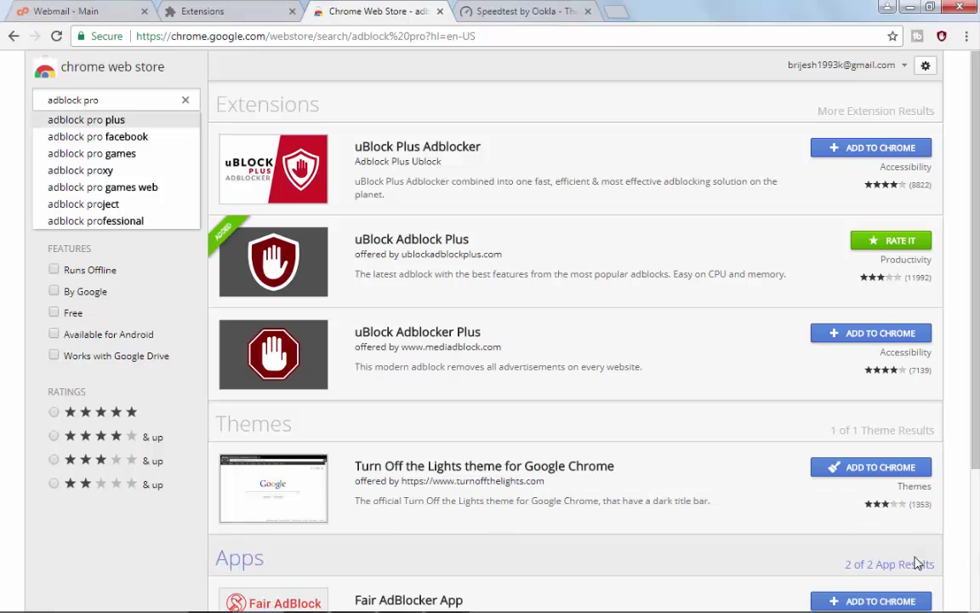